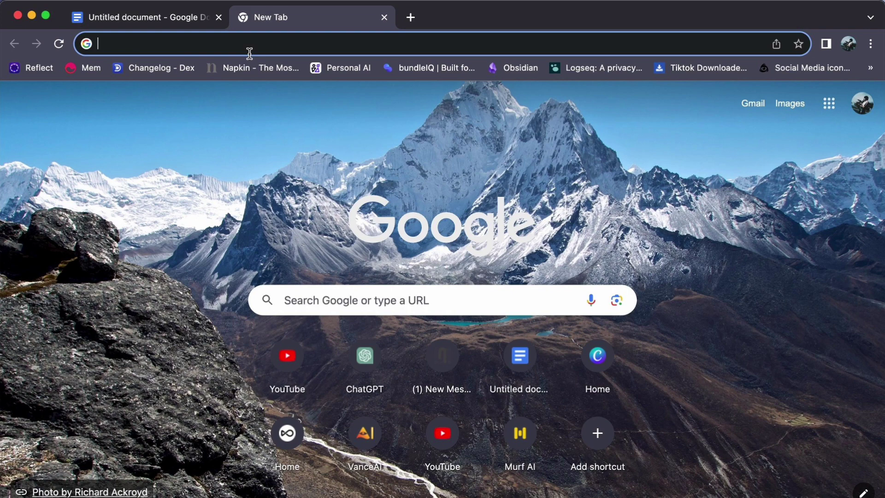
Step: Type 'online' in the new tab's address bar so it suggests online.hitpaw.com
{"action": "type", "text": "onlin"}
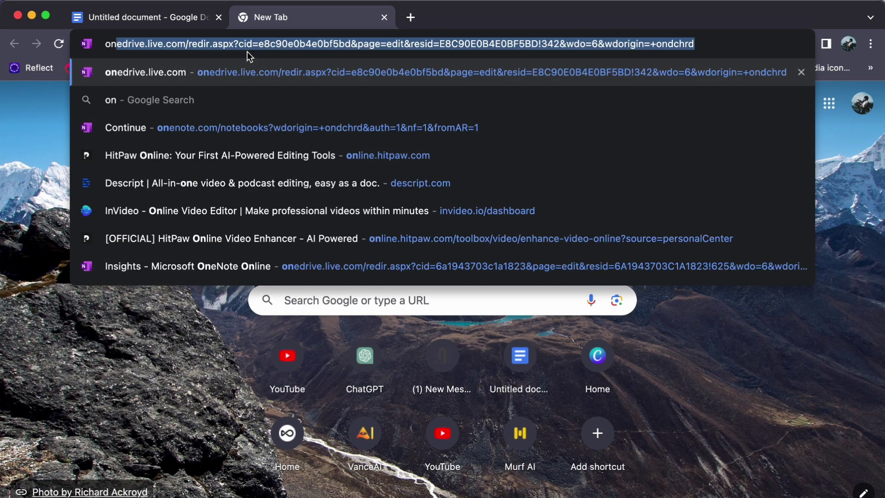
{"action": "type", "text": "e"}
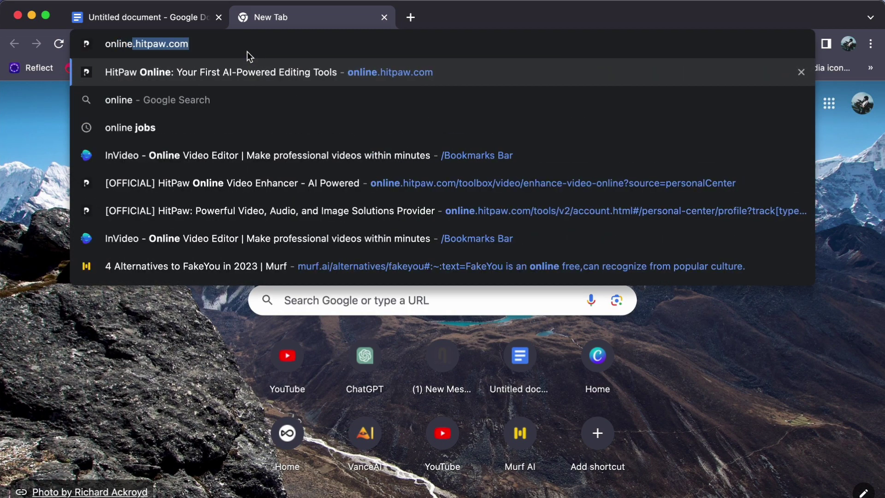
Step: Load online.hitpaw.com from the suggestion and bring up the signed-in account's dropdown
{"action": "left_click", "coordinate": [266, 67]}
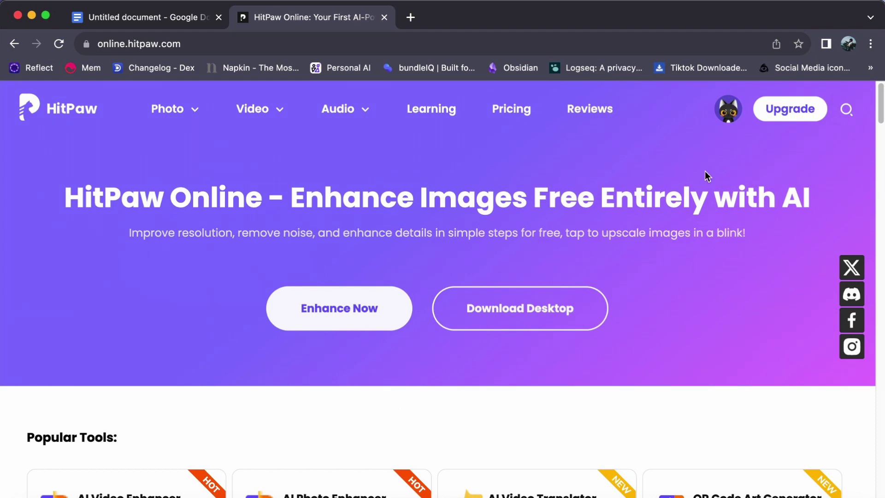
{"action": "mouse_move", "coordinate": [736, 117]}
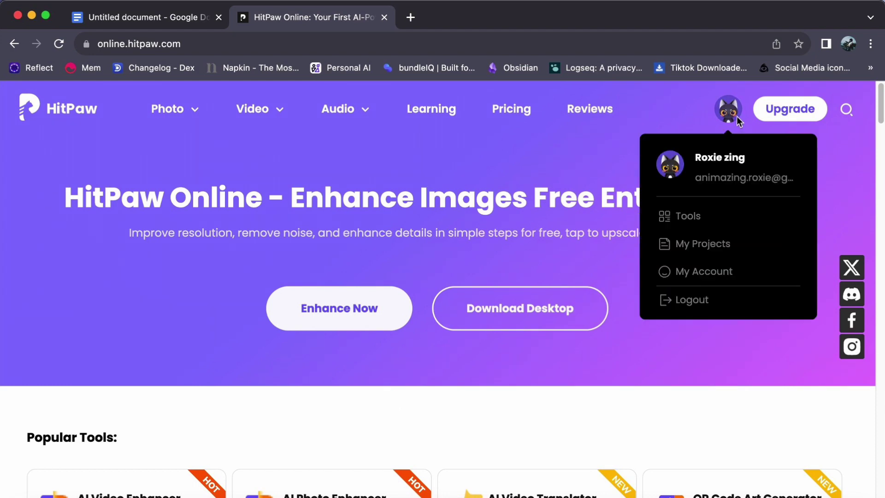
Step: Go to the personal center and browse the Tools list to the Video Watermark Remover card
{"action": "left_click", "coordinate": [669, 177]}
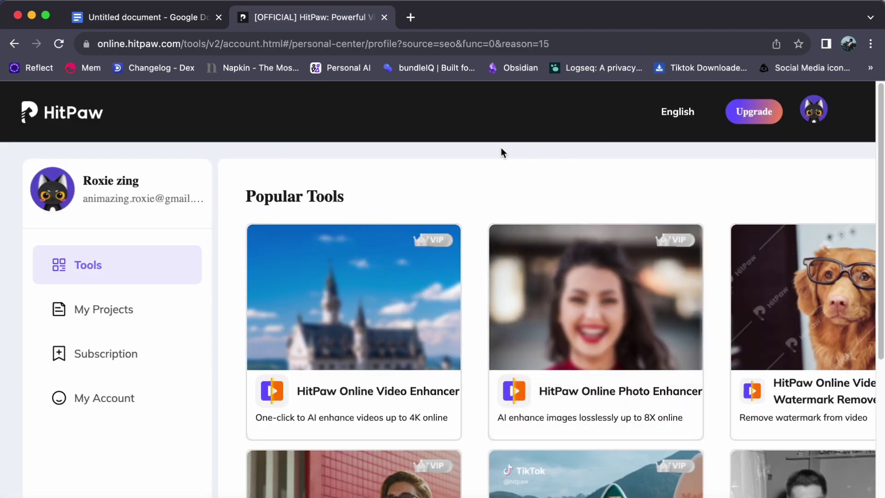
{"action": "scroll", "coordinate": [501, 177], "scroll_direction": "down", "scroll_amount": 5}
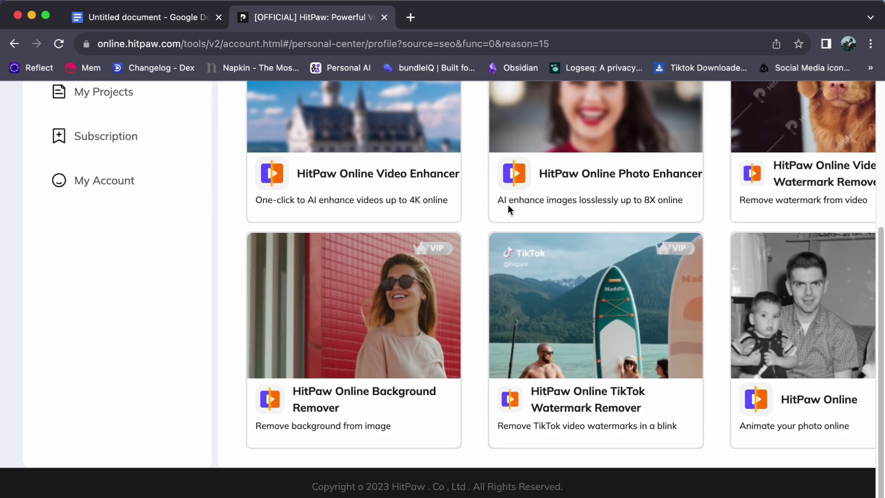
{"action": "mouse_move", "coordinate": [507, 205]}
{"action": "scroll", "coordinate": [507, 205], "scroll_direction": "up", "scroll_amount": 5}
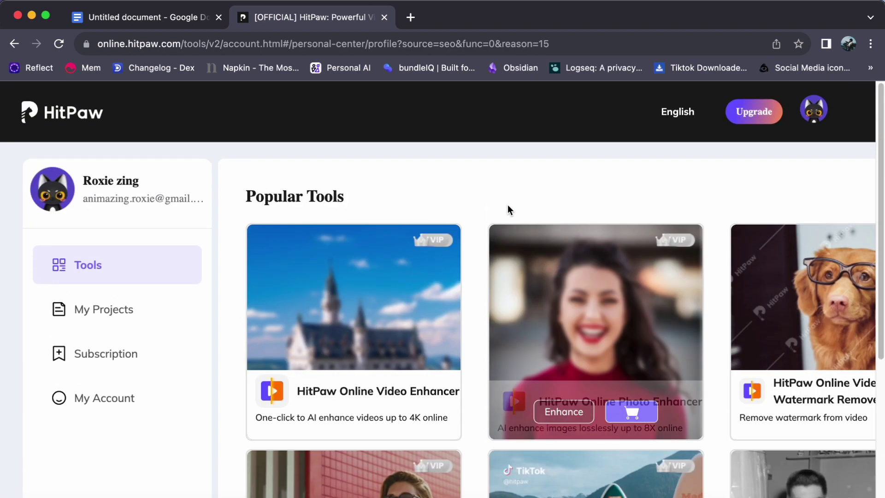
{"action": "scroll", "coordinate": [457, 197], "scroll_direction": "right", "scroll_amount": 2}
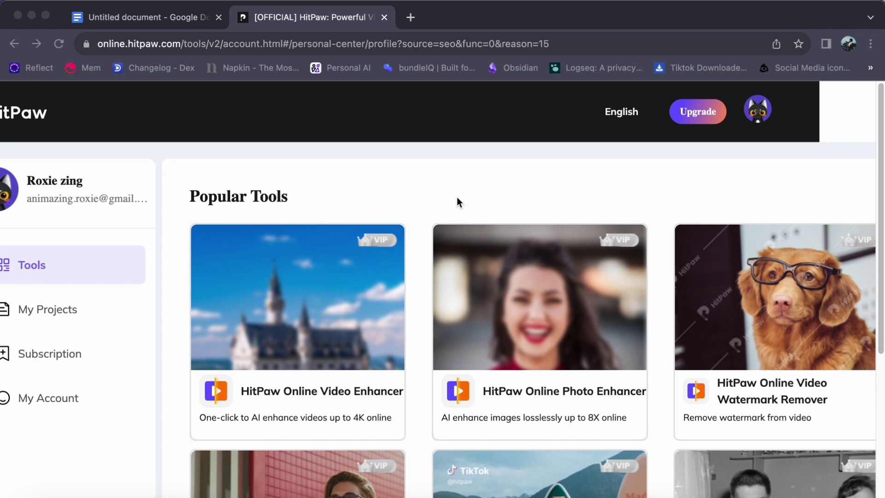
{"action": "scroll", "coordinate": [457, 197], "scroll_direction": "left", "scroll_amount": 2}
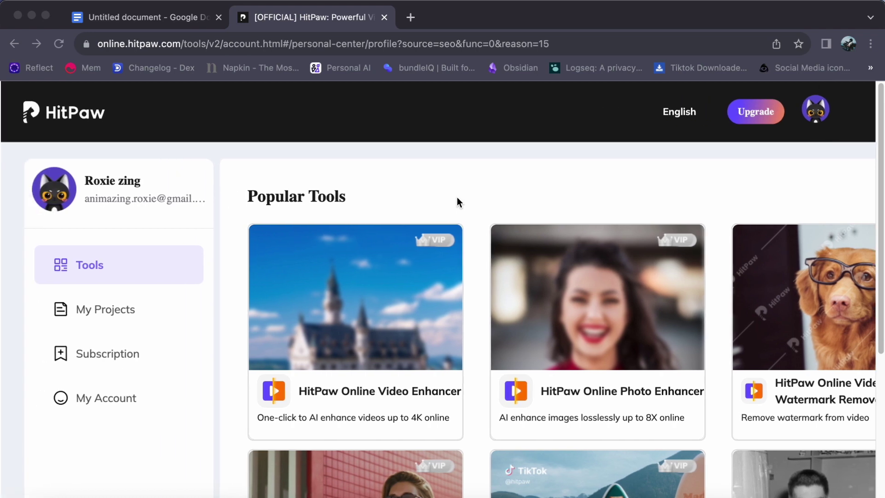
{"action": "scroll", "coordinate": [457, 197], "scroll_direction": "right", "scroll_amount": 3}
{"action": "scroll", "coordinate": [457, 201], "scroll_direction": "right", "scroll_amount": 1}
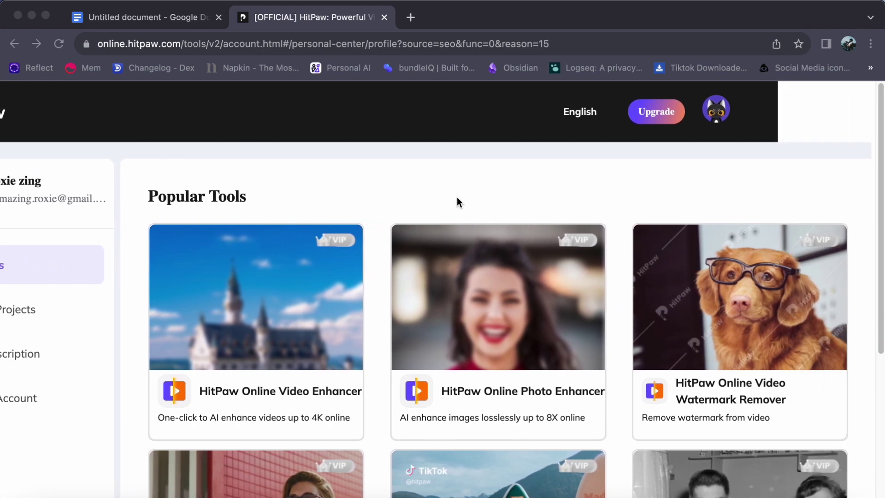
{"action": "scroll", "coordinate": [537, 225], "scroll_direction": "down", "scroll_amount": 5}
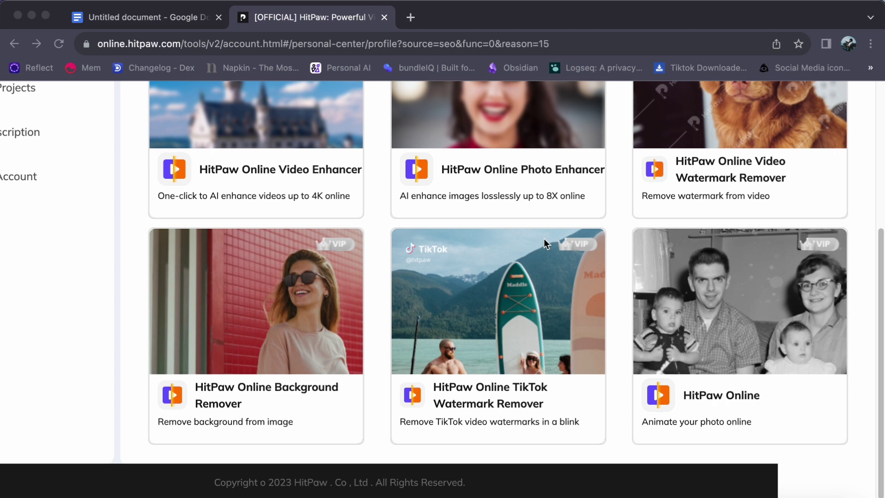
{"action": "scroll", "coordinate": [545, 240], "scroll_direction": "up", "scroll_amount": 3}
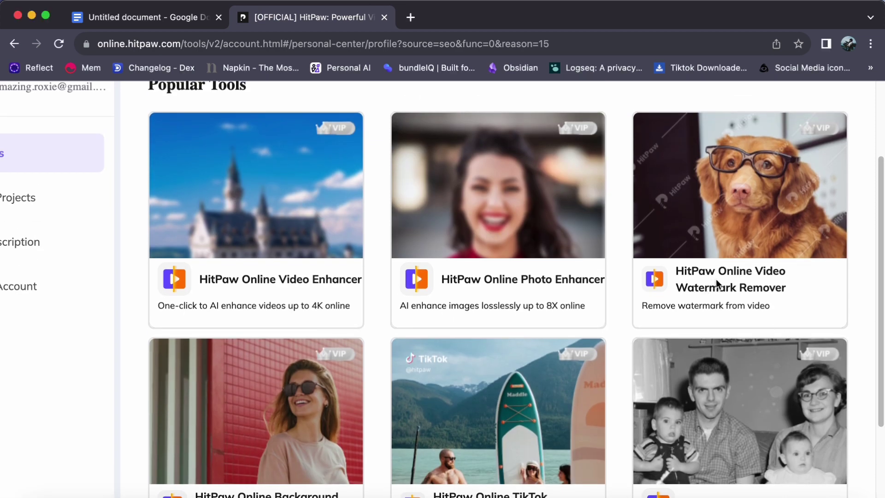
{"action": "mouse_move", "coordinate": [724, 298]}
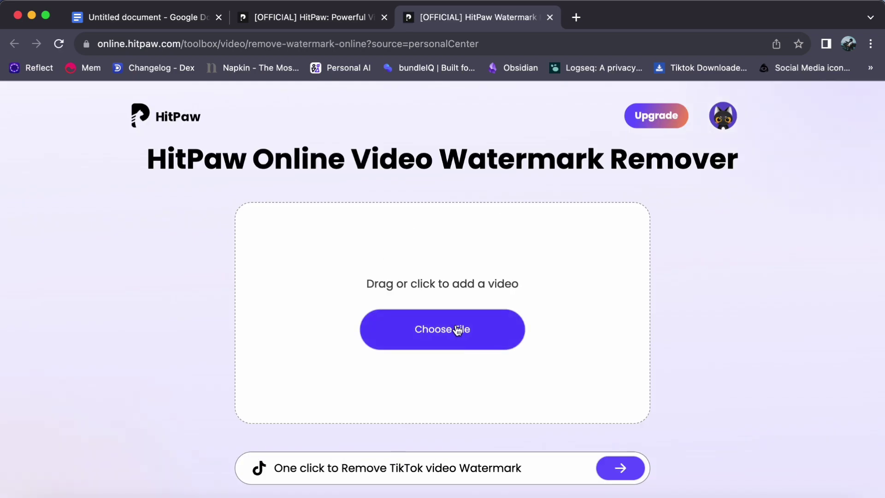
Step: Select OpeningshotAbri.mp4 from the Downloads folder in the file dialog
{"action": "left_click", "coordinate": [458, 330]}
{"action": "scroll", "coordinate": [459, 271], "scroll_direction": "down", "scroll_amount": 10}
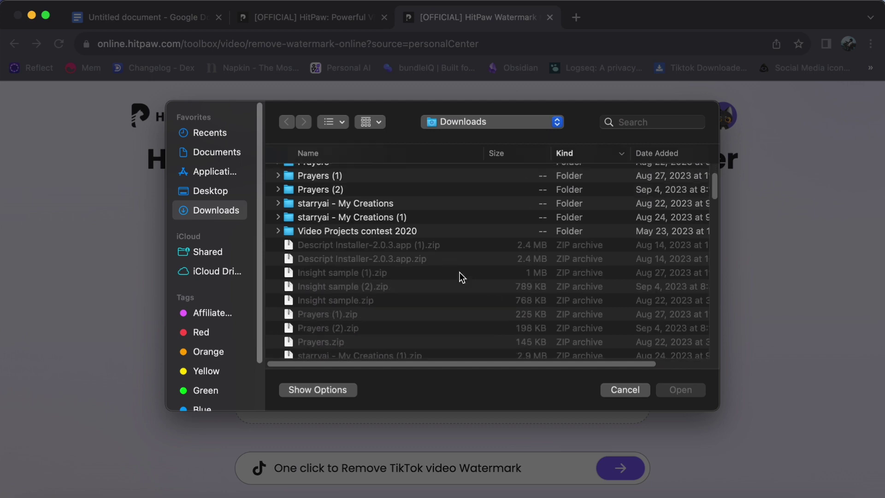
{"action": "scroll", "coordinate": [460, 276], "scroll_direction": "down", "scroll_amount": 15}
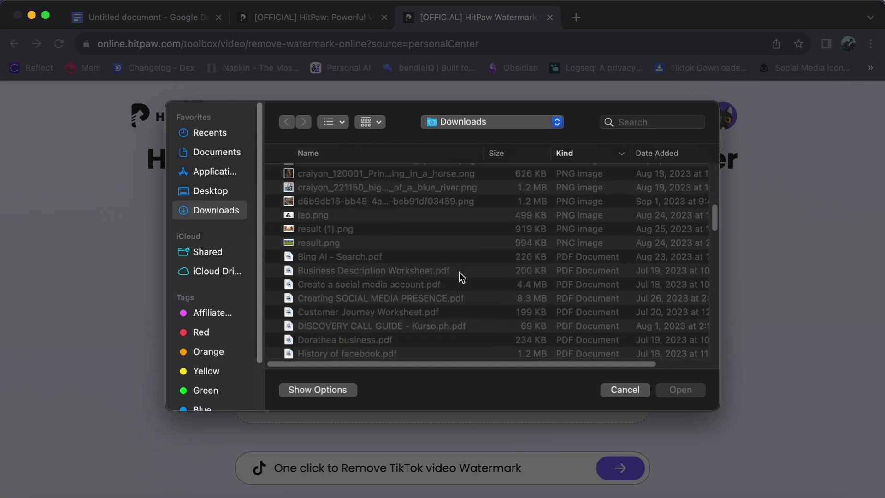
{"action": "scroll", "coordinate": [459, 272], "scroll_direction": "down", "scroll_amount": 10}
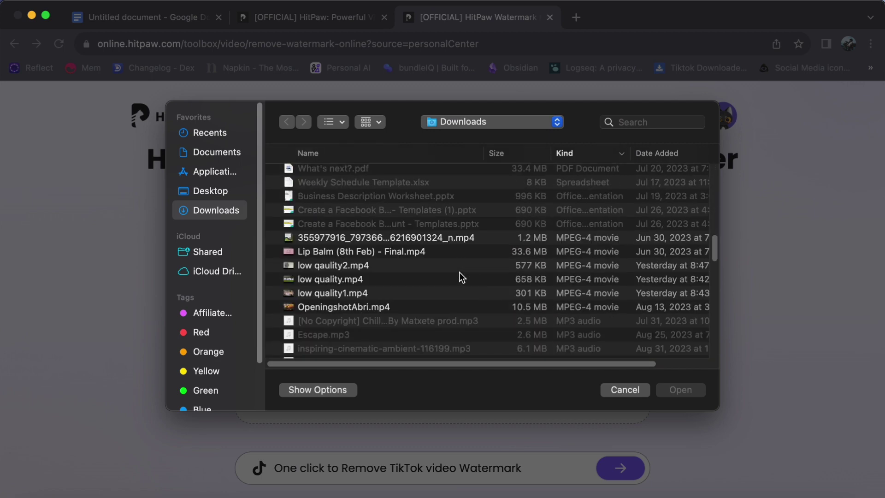
{"action": "left_click", "coordinate": [343, 306]}
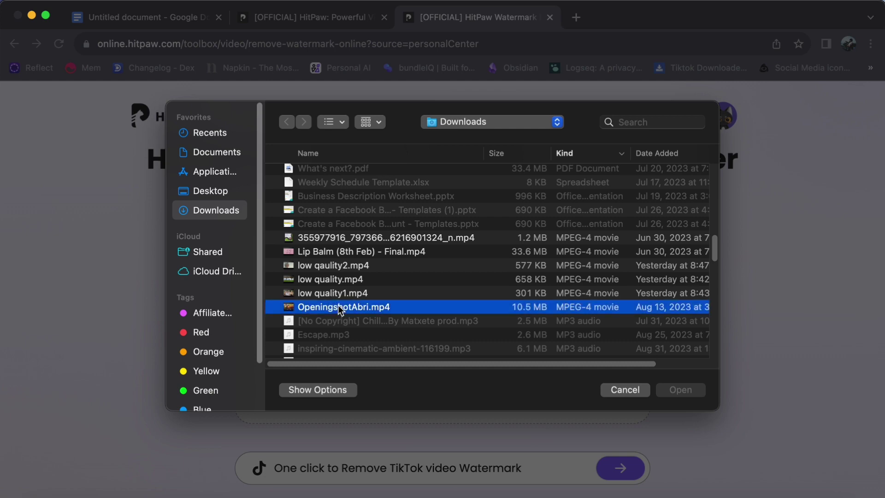
Step: Import OpeningshotAbri.mp4 into the editor and add a second watermark selection box
{"action": "left_click", "coordinate": [678, 392]}
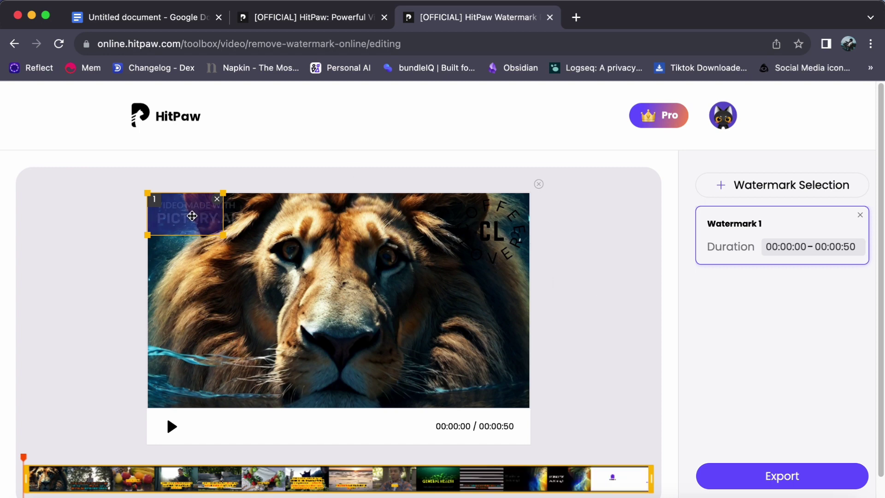
{"action": "scroll", "coordinate": [758, 362], "scroll_direction": "down", "scroll_amount": 1}
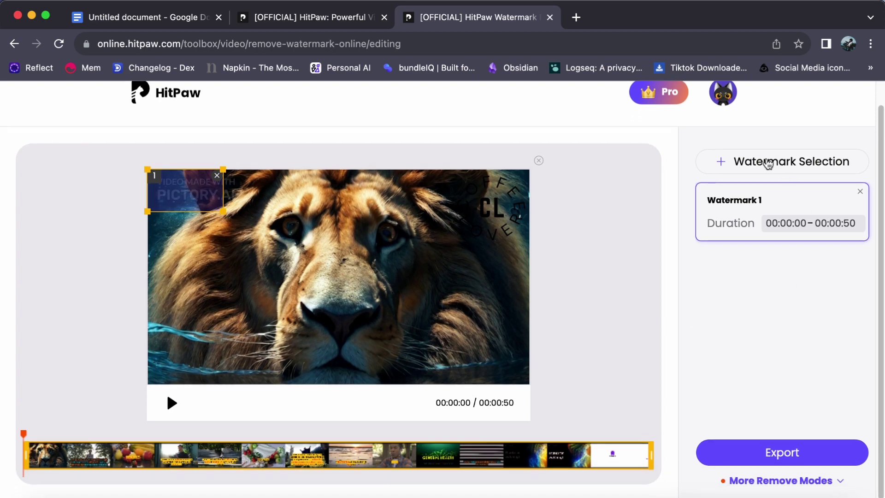
{"action": "left_click", "coordinate": [768, 163]}
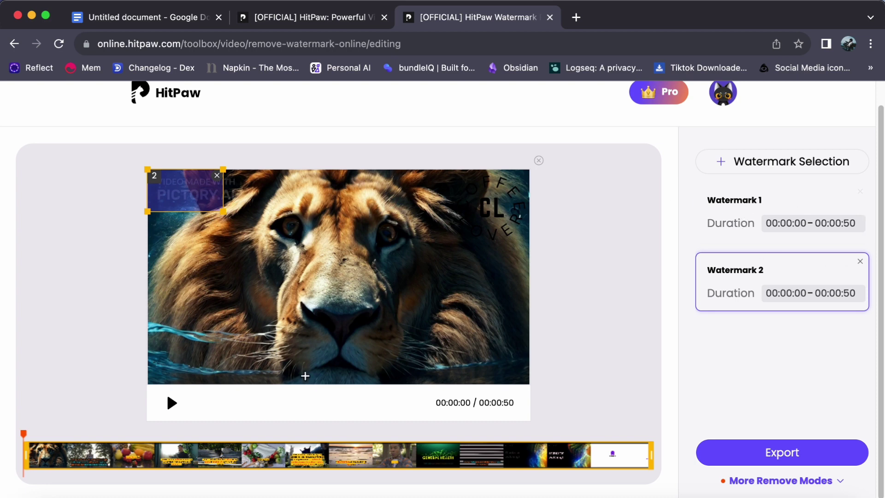
Step: Place box 2 over the top-left Pictory watermark, widen it, and limit it to 00:00:00–00:00:43
{"action": "left_click", "coordinate": [174, 408]}
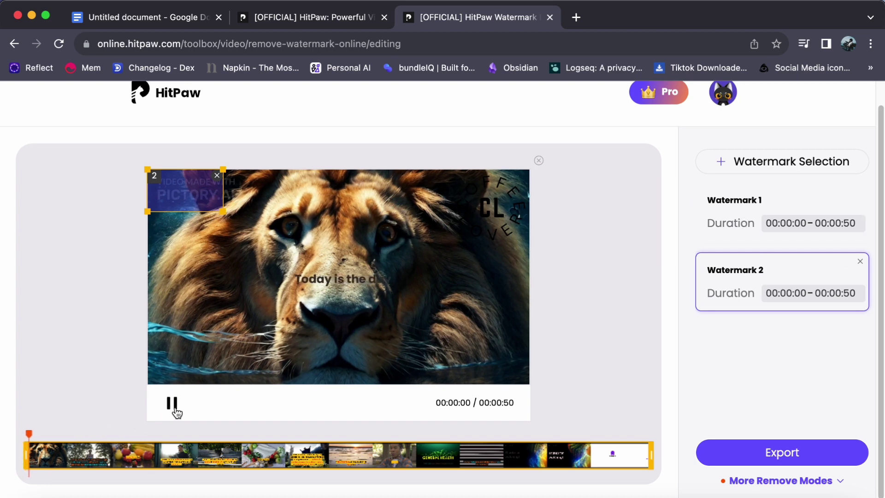
{"action": "left_click", "coordinate": [173, 407]}
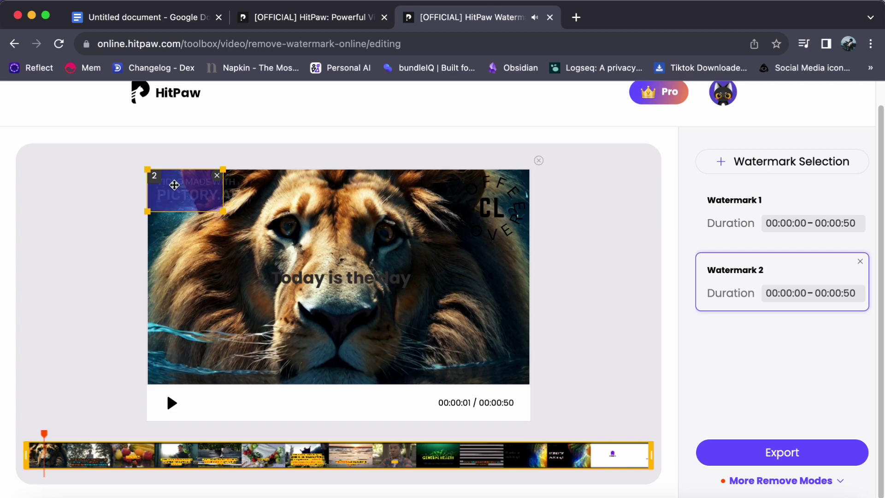
{"action": "mouse_move", "coordinate": [175, 186]}
{"action": "left_mouse_down"}
{"action": "mouse_move", "coordinate": [180, 216]}
{"action": "mouse_move", "coordinate": [176, 186]}
{"action": "left_mouse_up"}
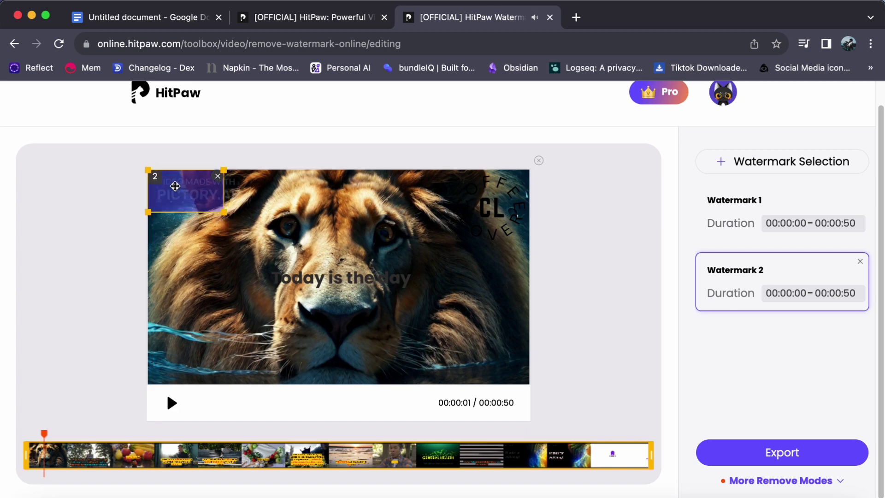
{"action": "left_click_drag", "start_coordinate": [224, 212], "coordinate": [240, 211]}
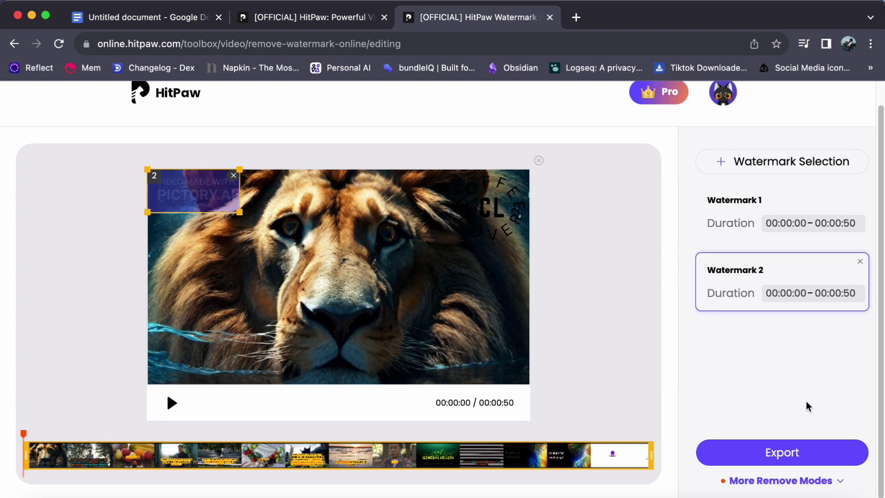
{"action": "left_click_drag", "start_coordinate": [651, 455], "coordinate": [595, 456]}
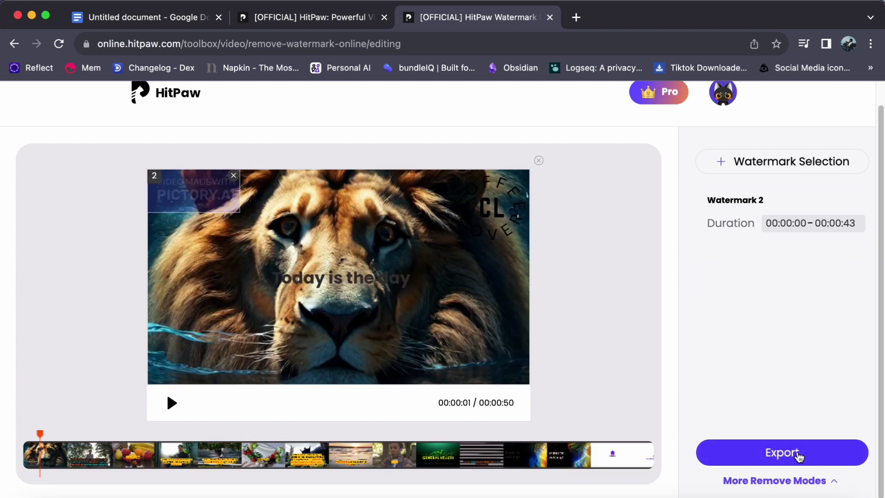
Step: Export the edited video using the 'With HitPaw Logo' option
{"action": "left_click", "coordinate": [793, 456]}
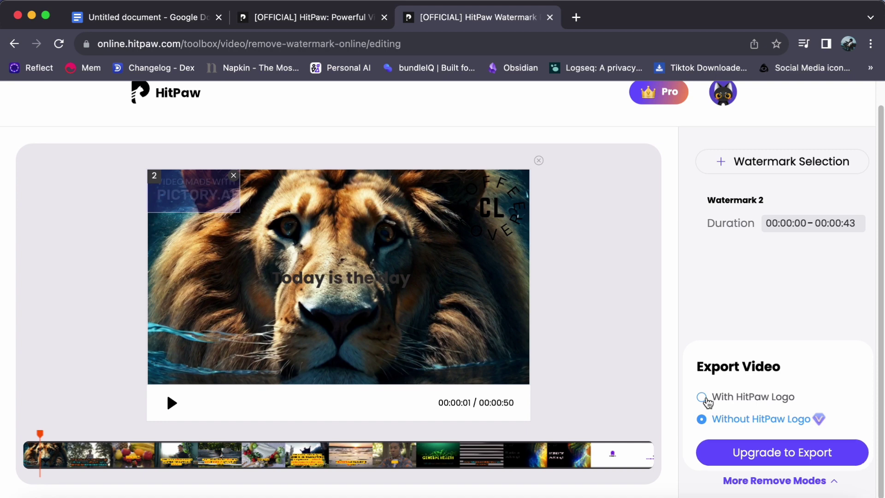
{"action": "left_click", "coordinate": [704, 399]}
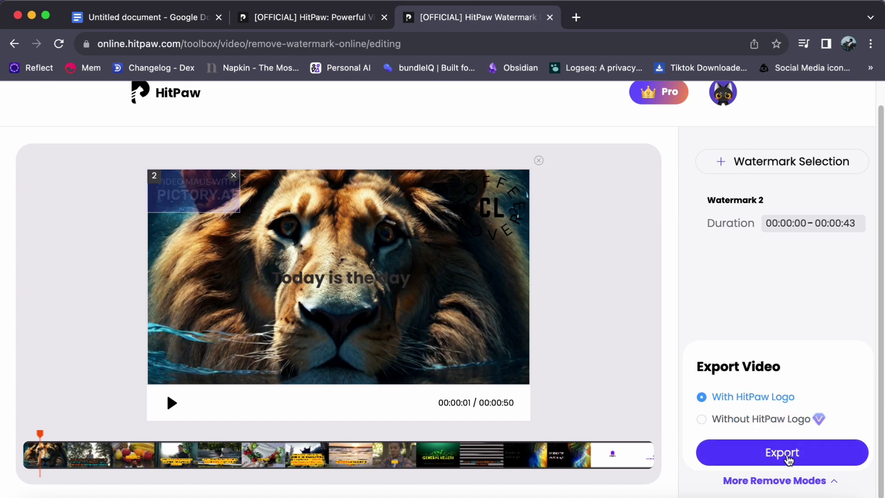
{"action": "left_click", "coordinate": [787, 456]}
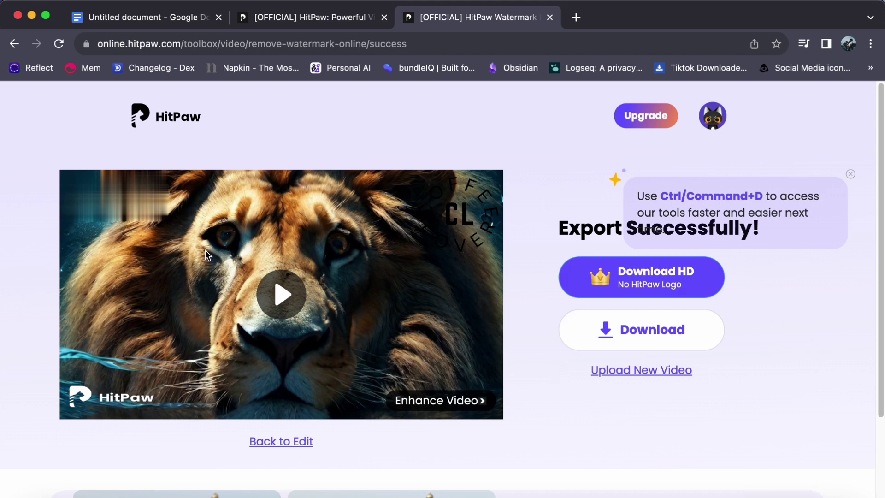
Step: Play the exported video preview and scroll through the HD and standard download options
{"action": "left_click", "coordinate": [282, 294]}
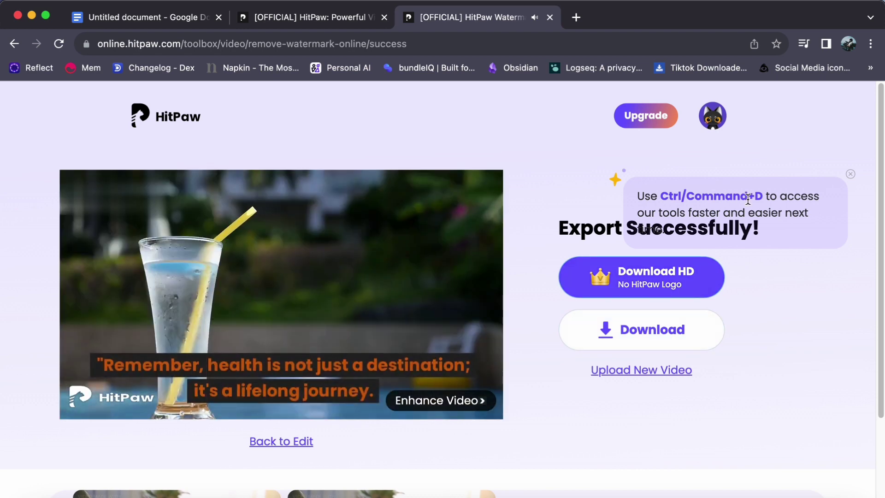
{"action": "scroll", "coordinate": [741, 196], "scroll_direction": "down", "scroll_amount": 2}
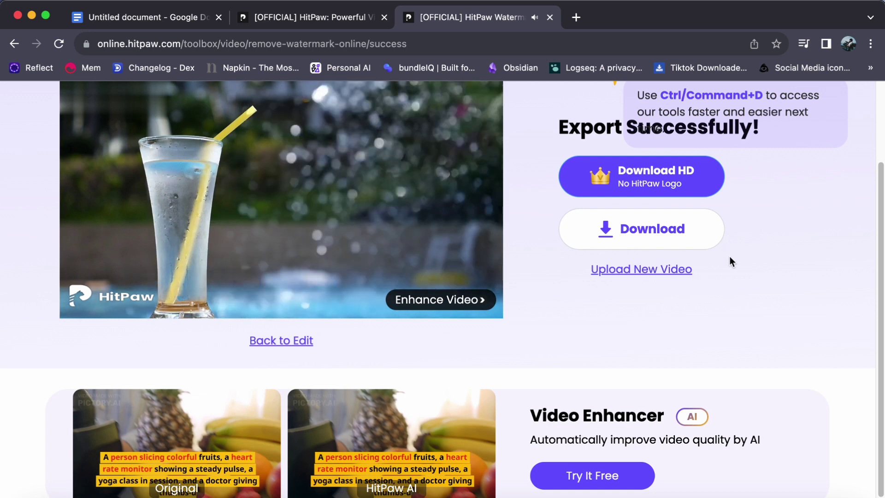
{"action": "scroll", "coordinate": [732, 269], "scroll_direction": "down", "scroll_amount": 1}
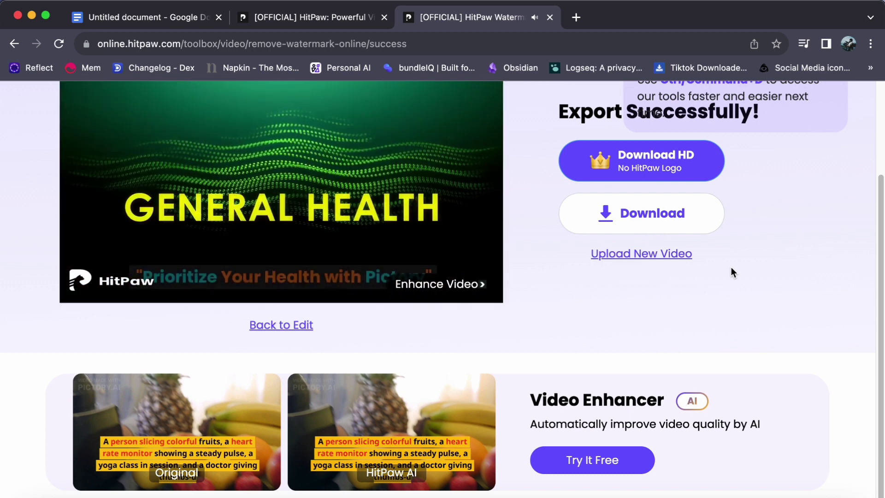
{"action": "scroll", "coordinate": [732, 270], "scroll_direction": "up", "scroll_amount": 5}
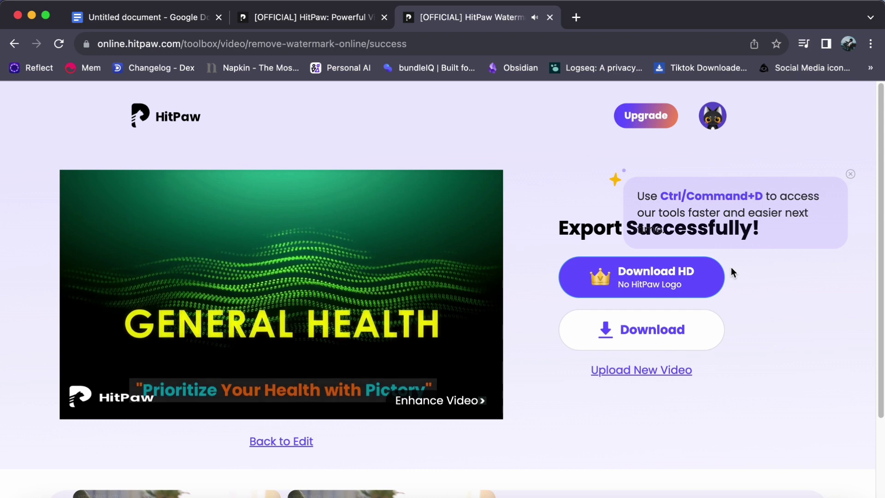